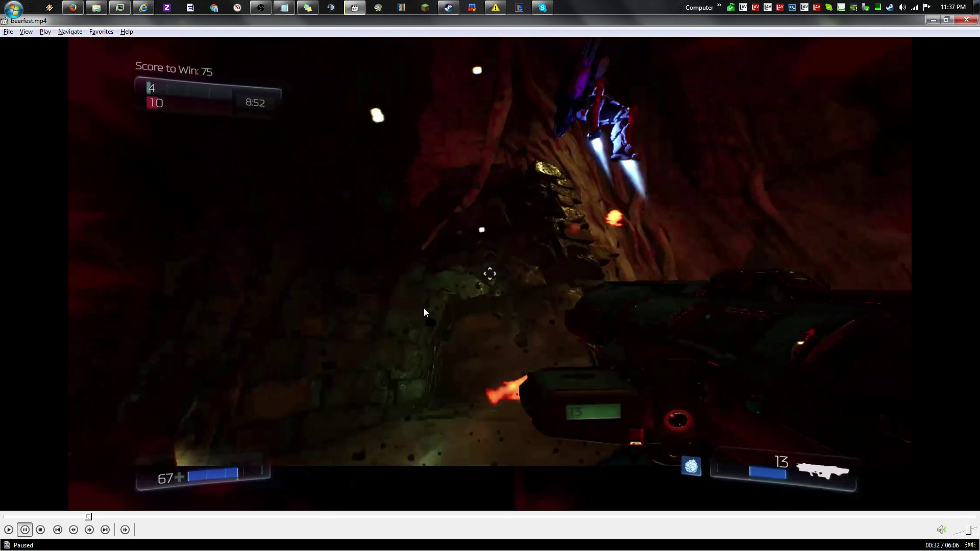
Step the paused beerfest.mp4 footage back and forth through the early gameplay frames
key(Left)
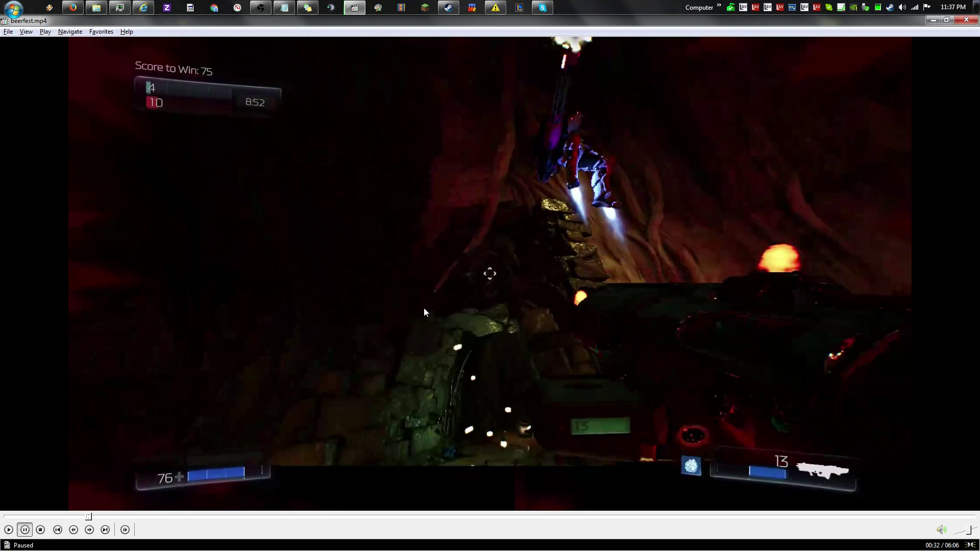
key(Right)
key(Right)
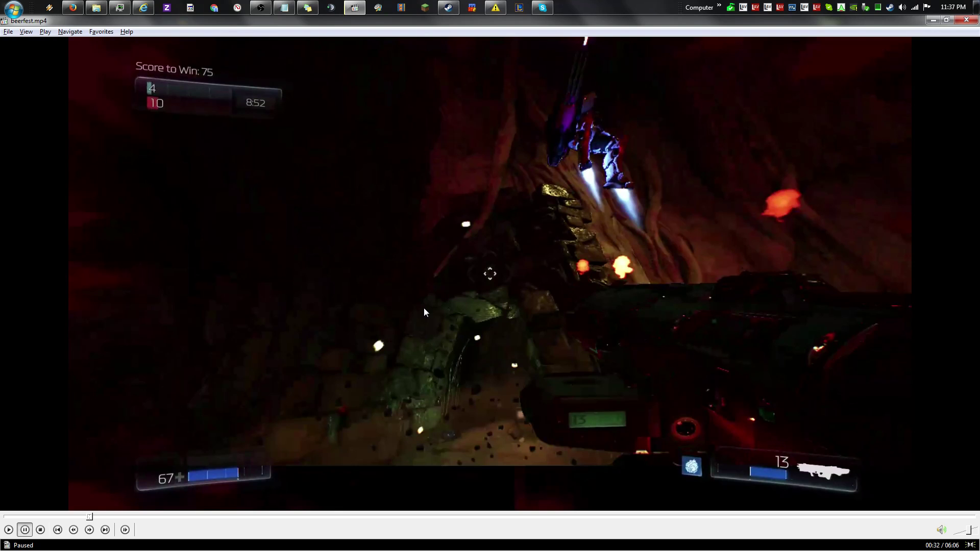
key(Right)
key(Right)
key(Right)
key(Right)
key(Right)
key(Right)
key(Right)
key(Right)
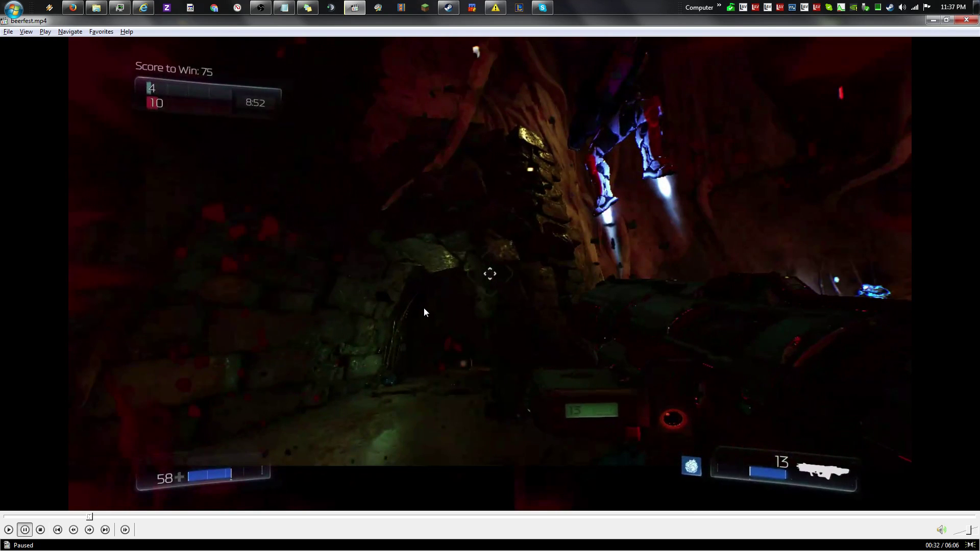
key(Right)
key(Right)
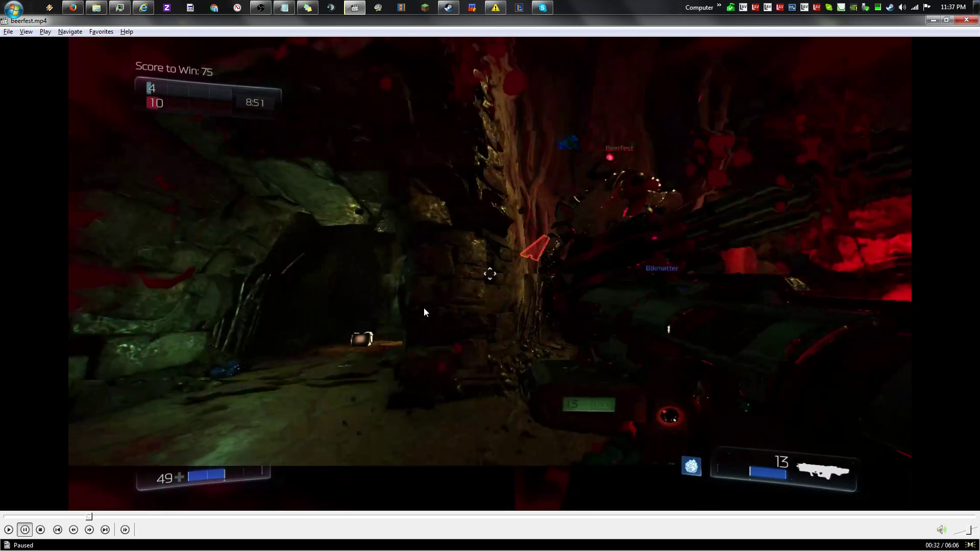
key(Left)
key(Left)
key(Left)
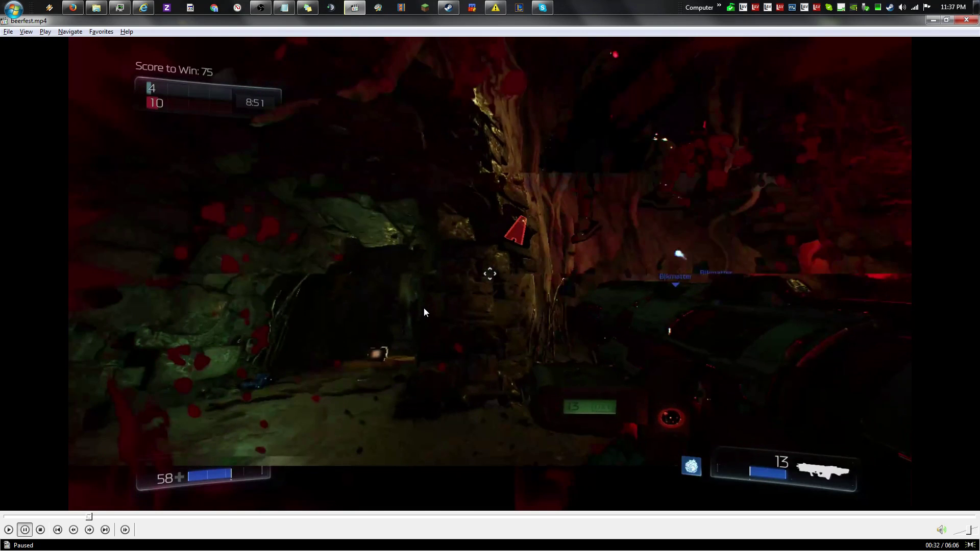
key(Left)
key(Right)
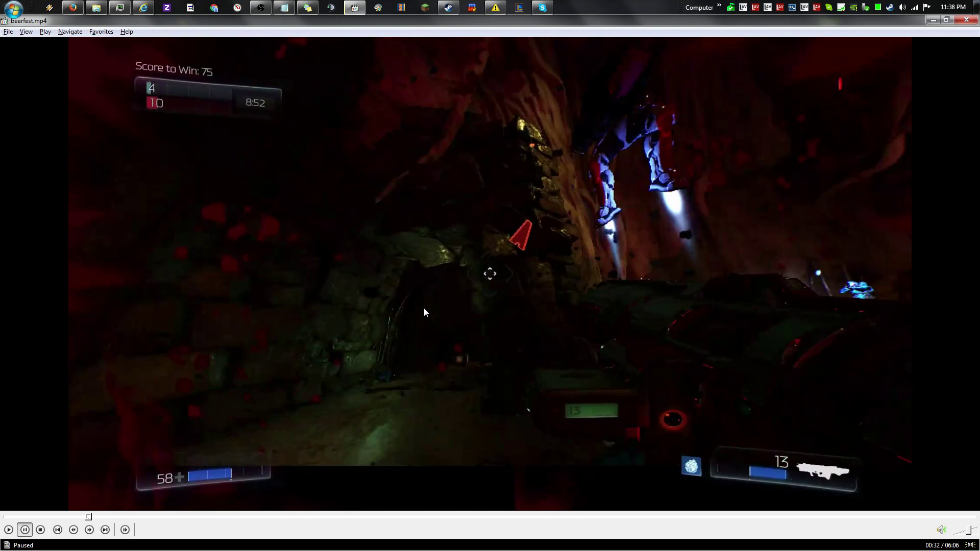
key(Right)
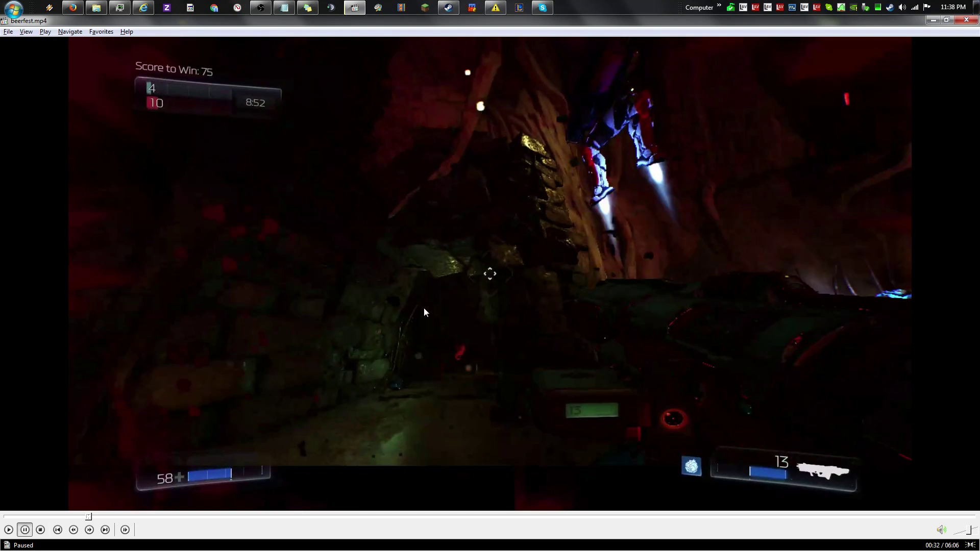
key(Right)
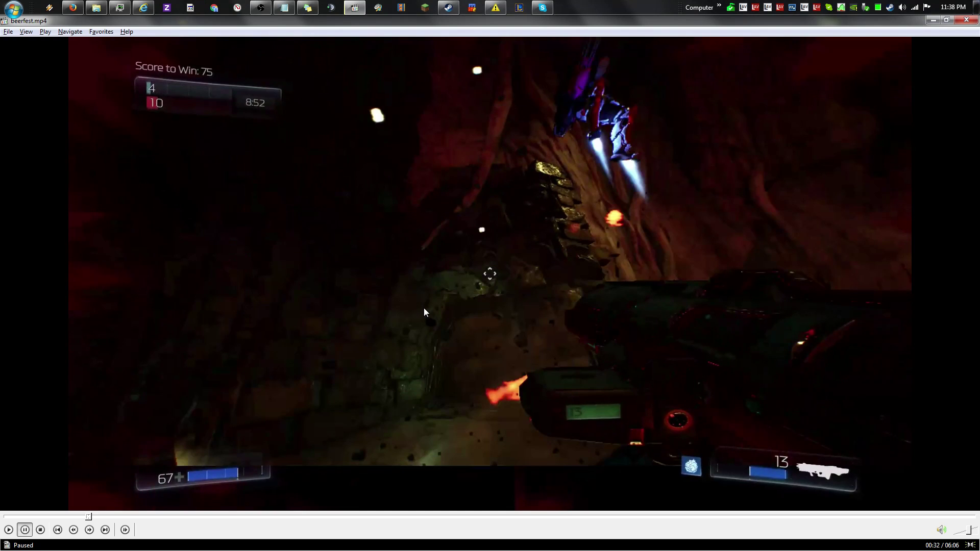
key(Right)
key(Right)
key(Right)
key(Right)
key(Right)
key(Right)
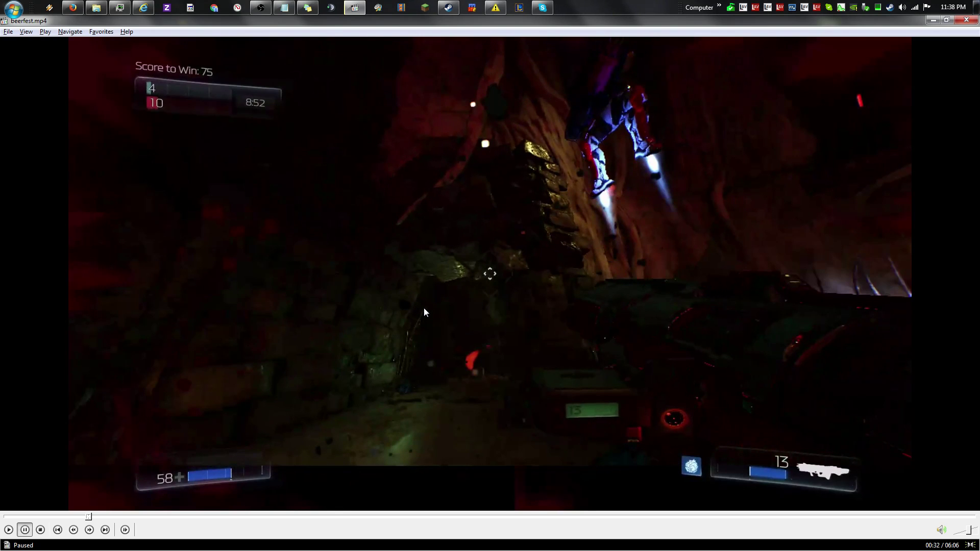
Advance frame by frame as the enemy approaches, stopping once it fires up close
key(Right)
key(Right)
key(Right)
key(Right)
key(Right)
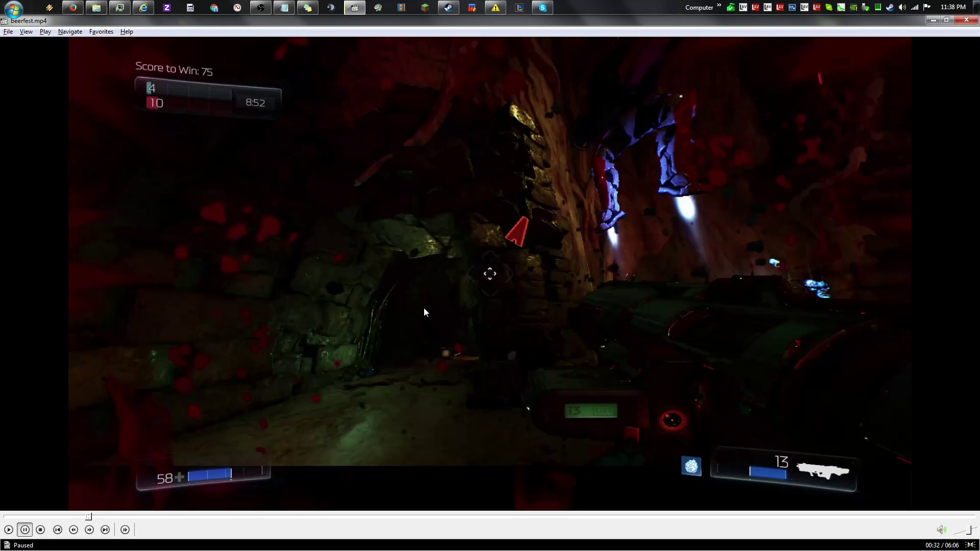
key(Right)
key(Right)
key(Right)
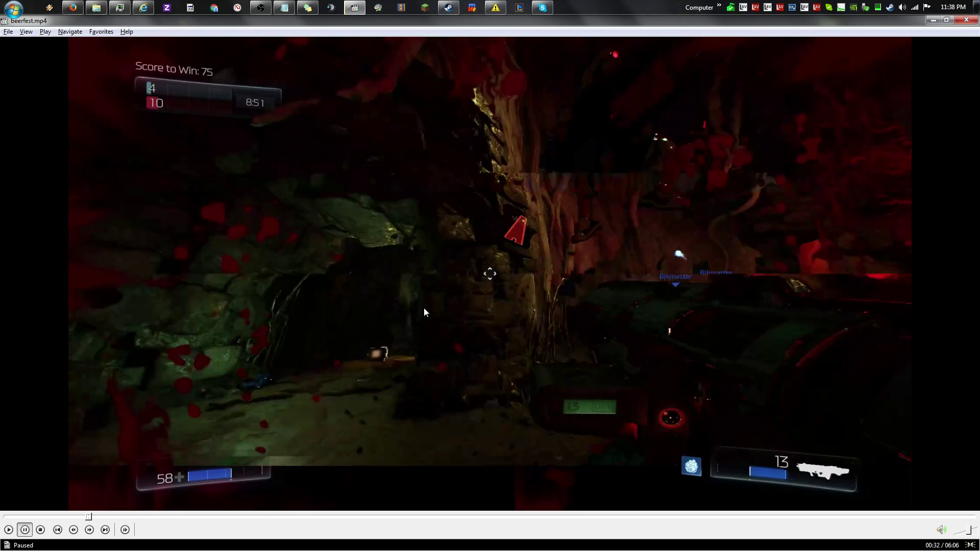
key(Right)
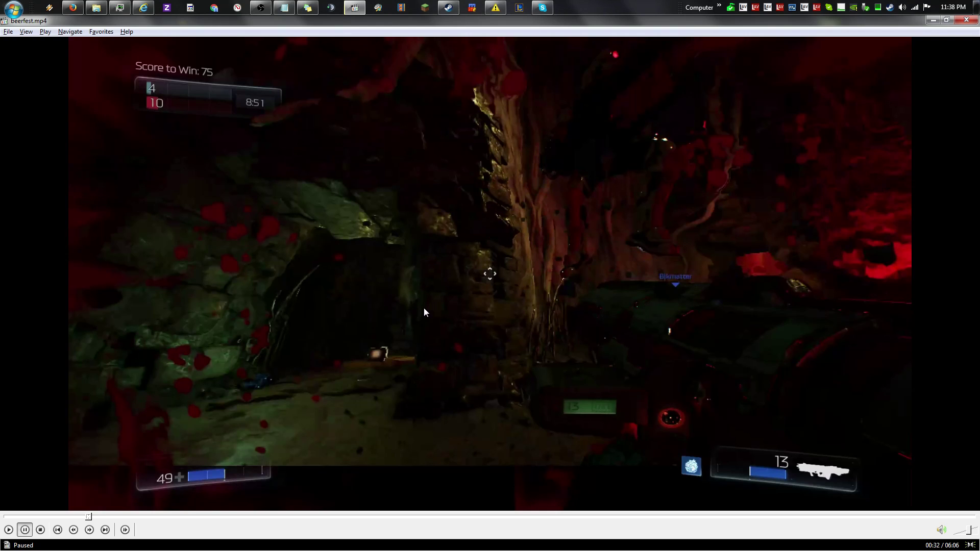
key(Right)
key(Right)
key(Right)
key(Right)
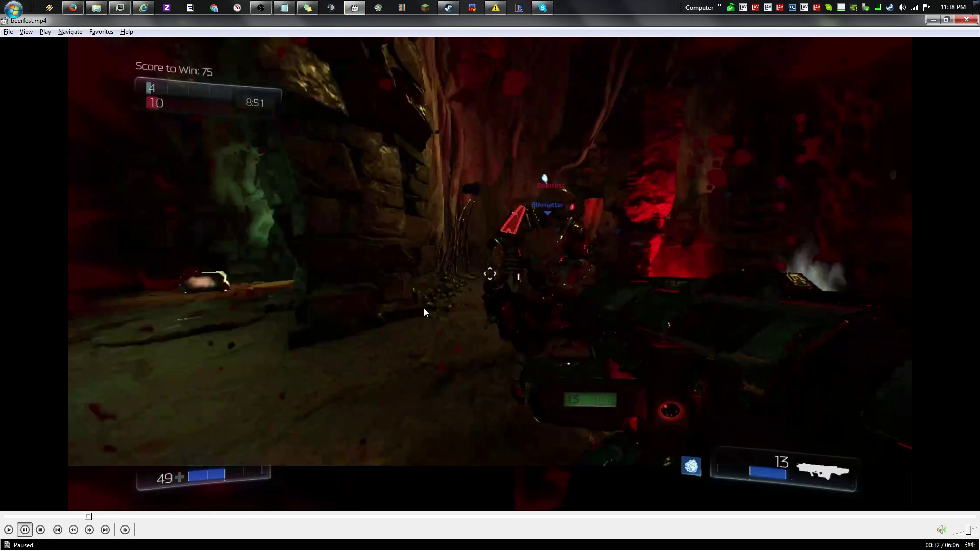
key(Right)
key(Right)
key(Right)
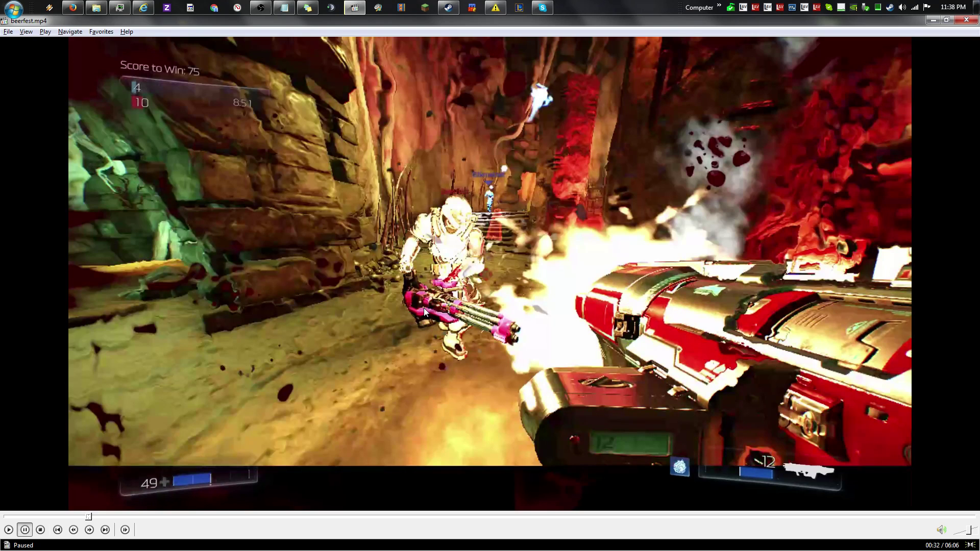
key(Right)
key(Right)
key(Right)
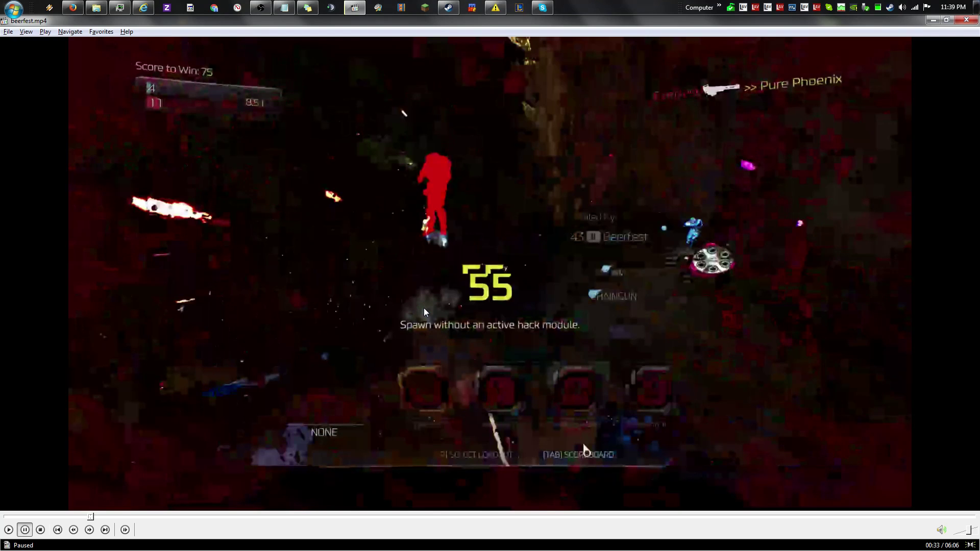
Seek back several seconds, then step one frame to the 00:32 explosion with health at 40
key(Left)
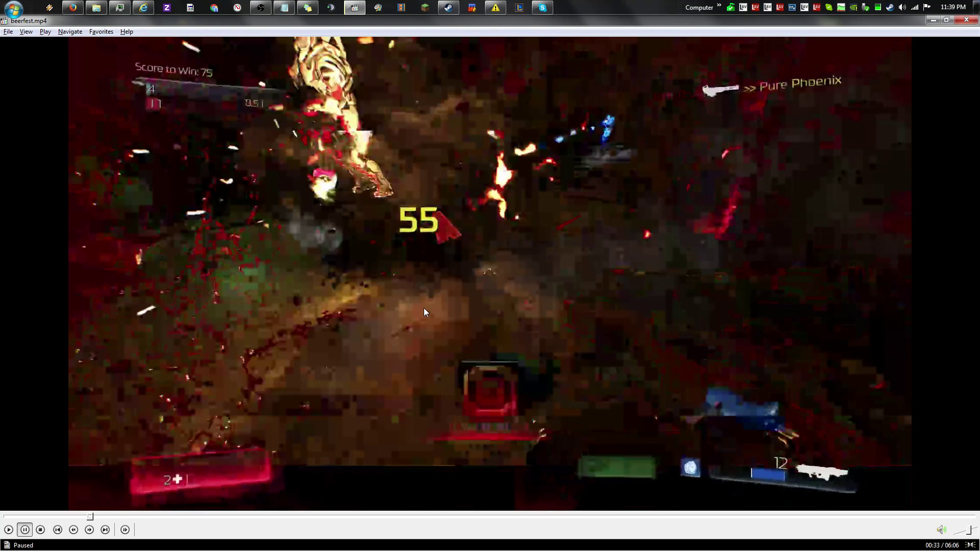
key(Left)
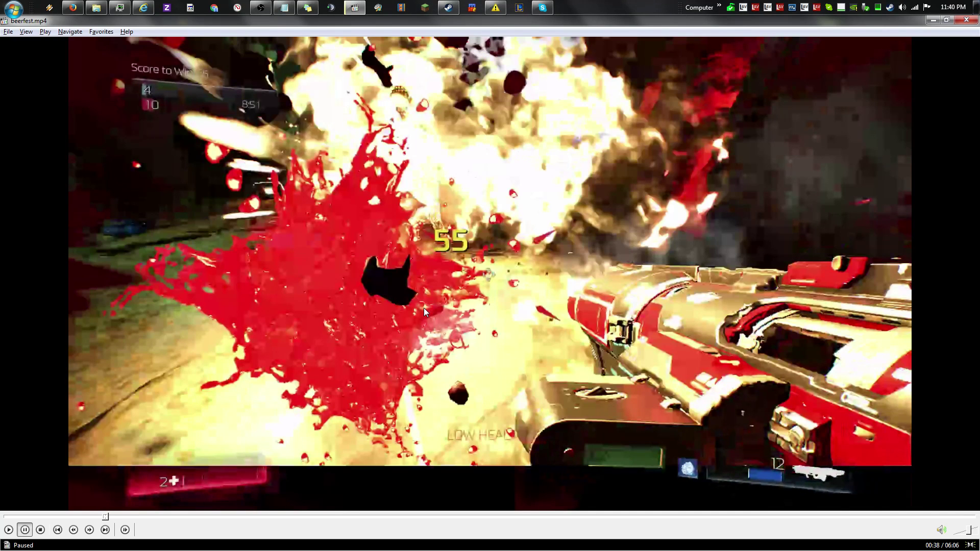
key(Left)
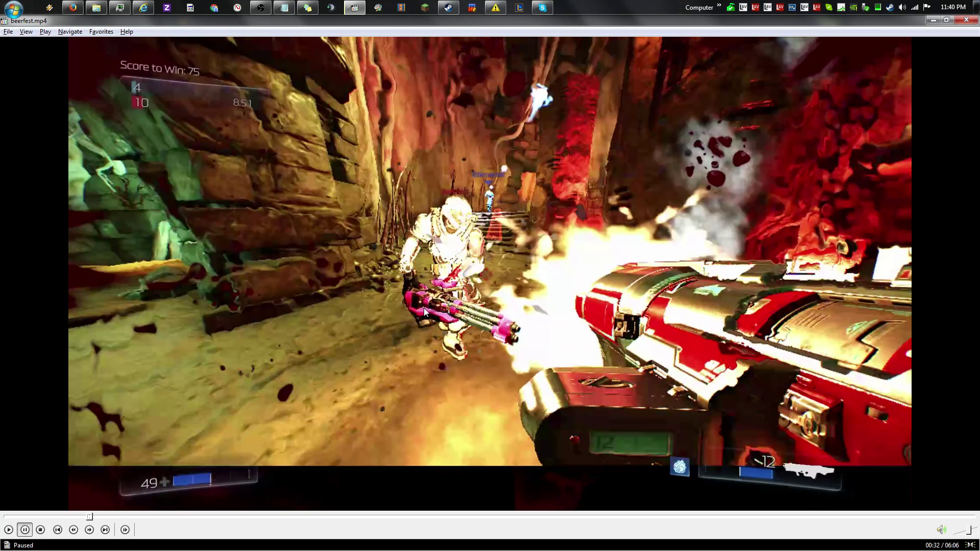
key(ctrl+Right)
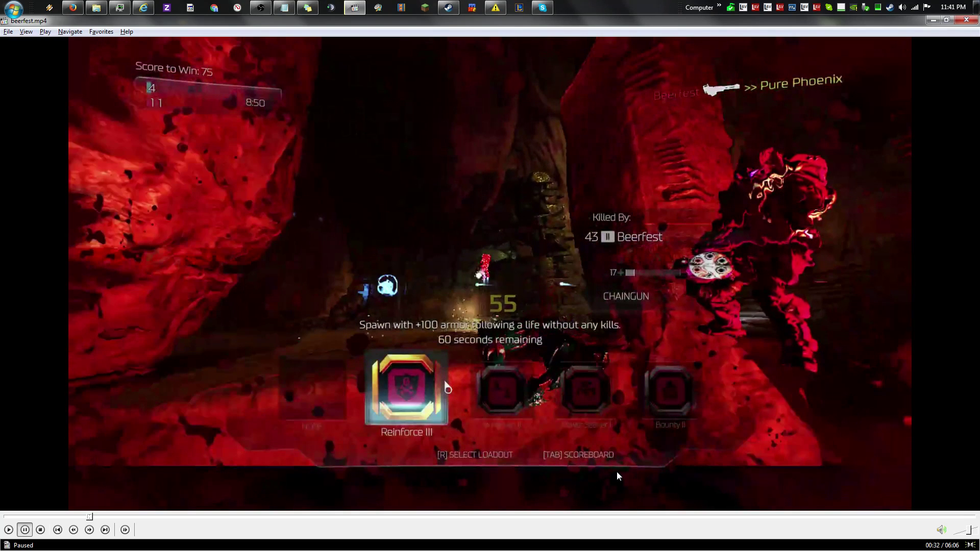
Seek back a few seconds, then step to the 00:32 explosion with health at 2
key(Left)
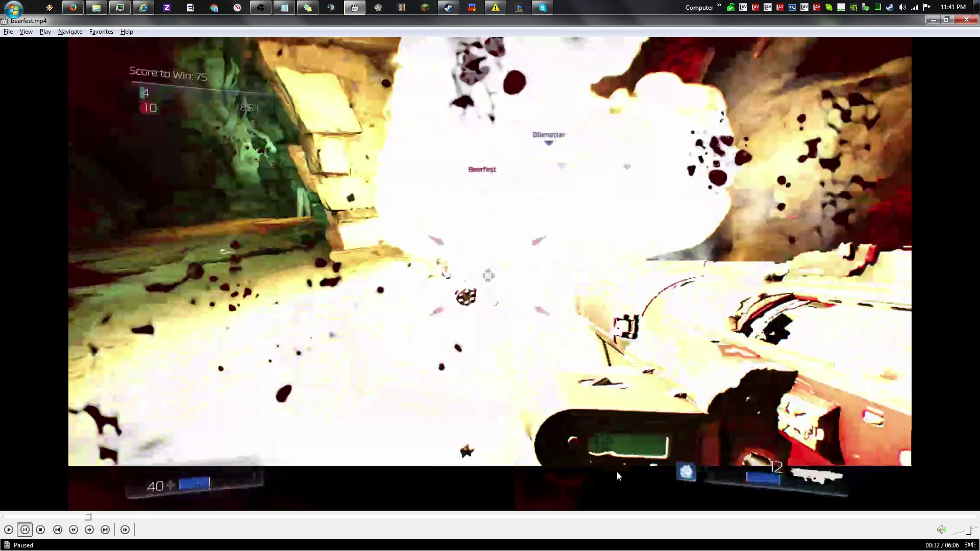
key(ctrl+Right)
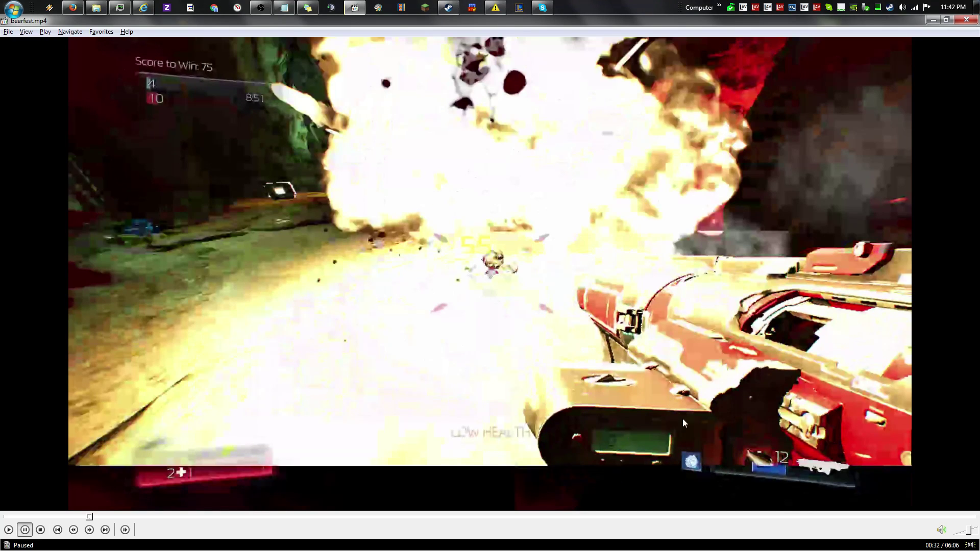
Step forward past the blood splatter to the respawn screen and beyond
key(ctrl+Right)
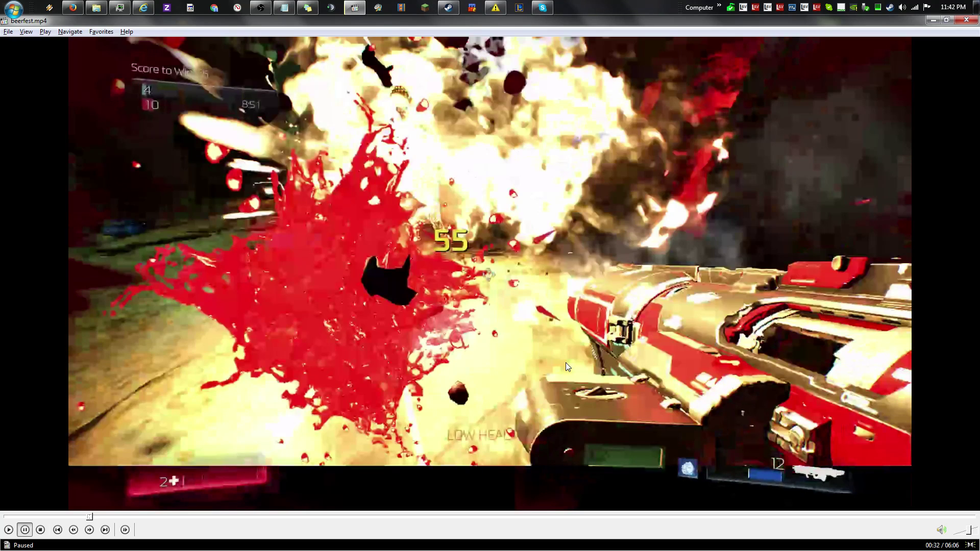
key(ctrl+Right)
key(ctrl+Right)
key(ctrl+Right)
key(ctrl+Right)
key(ctrl+Right)
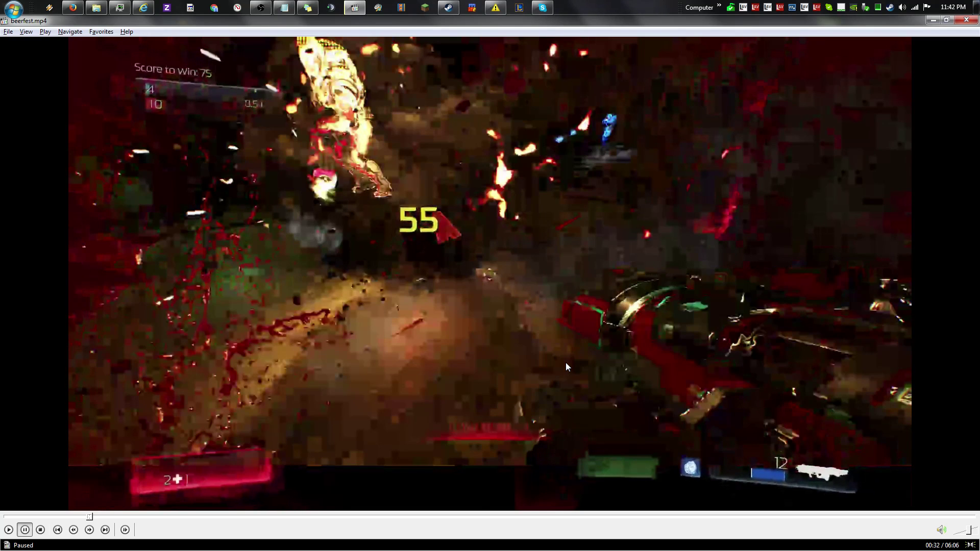
key(ctrl+Right)
key(ctrl+Right)
key(ctrl+Right)
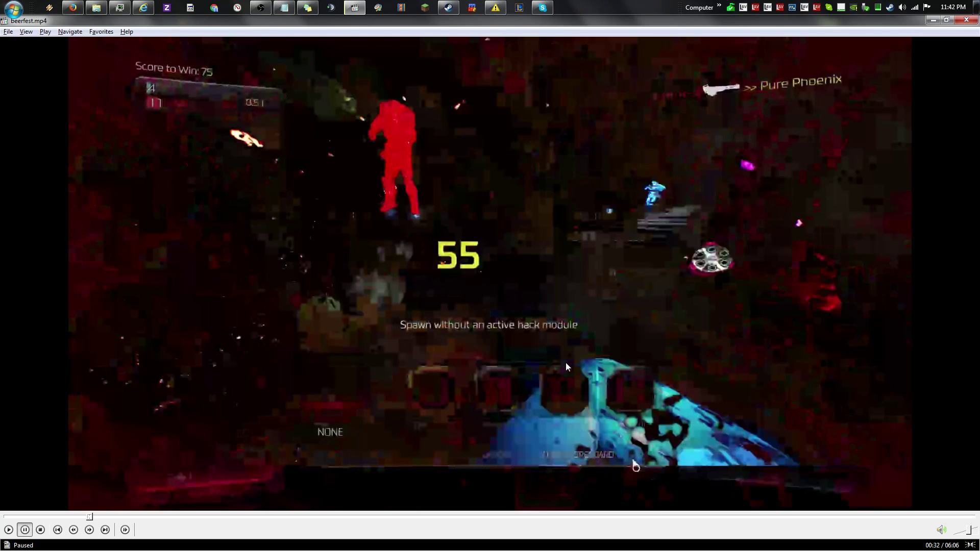
key(ctrl+Right)
key(ctrl+Right)
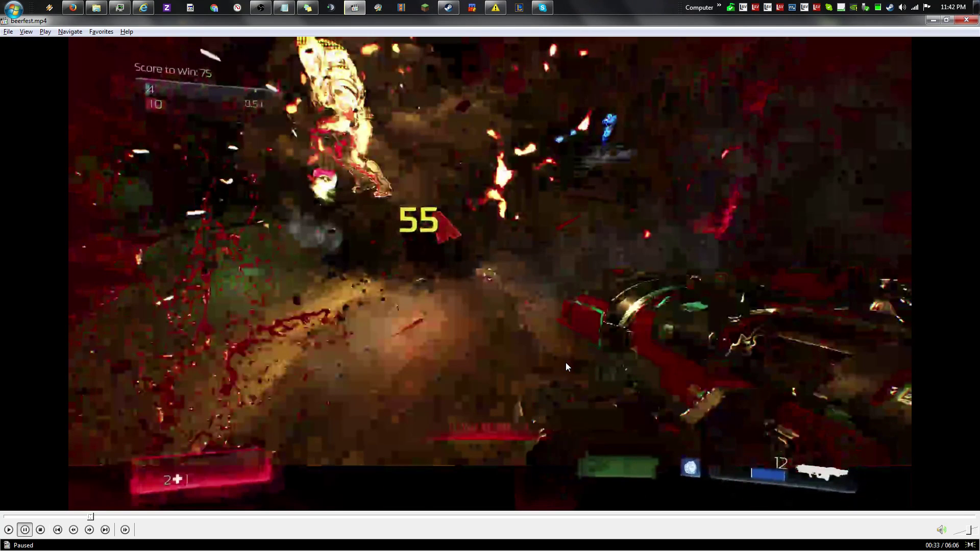
key(ctrl+Right)
key(ctrl+Right)
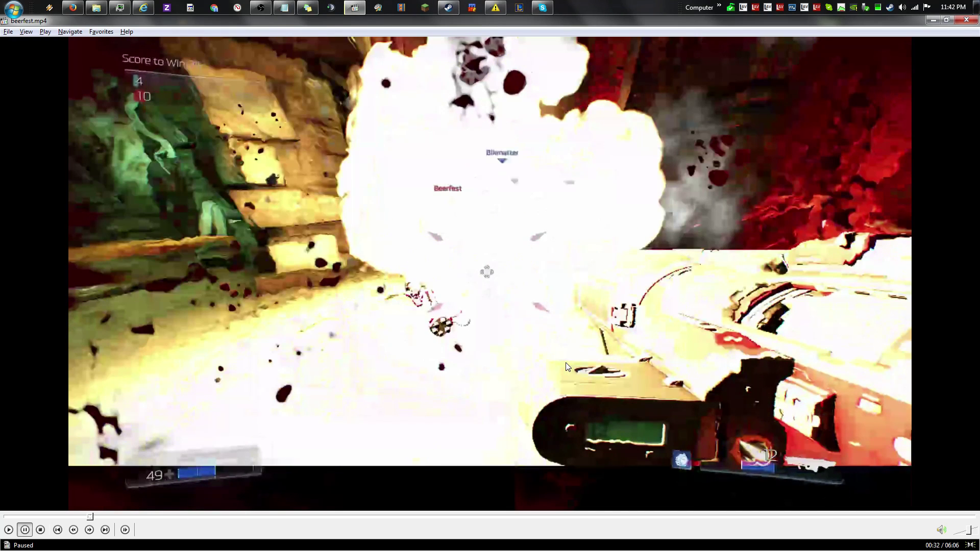
Step back through the explosion, then forward to the 00:36 death screen showing Reinforce III
key(ctrl+Left)
key(ctrl+Left)
key(ctrl+Left)
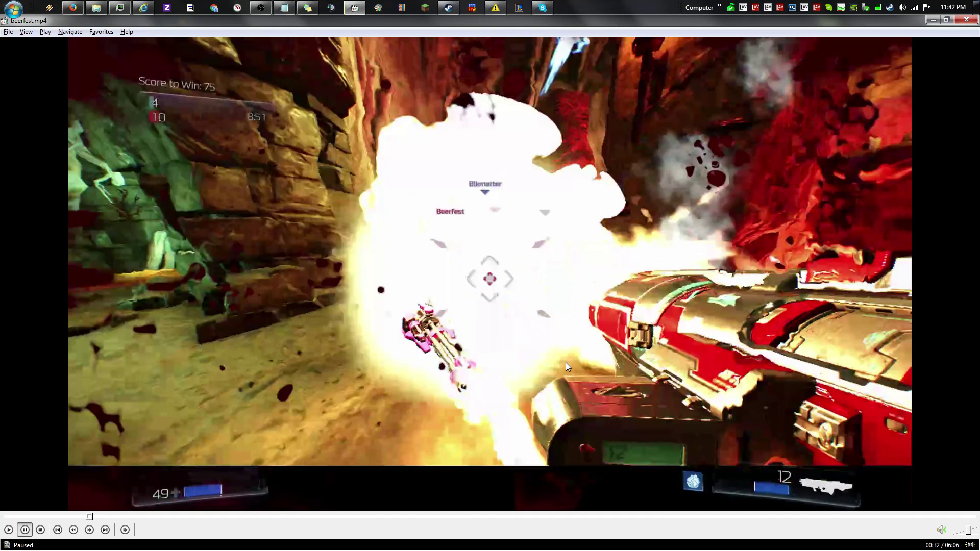
key(ctrl+Left)
key(ctrl+Left)
key(ctrl+Left)
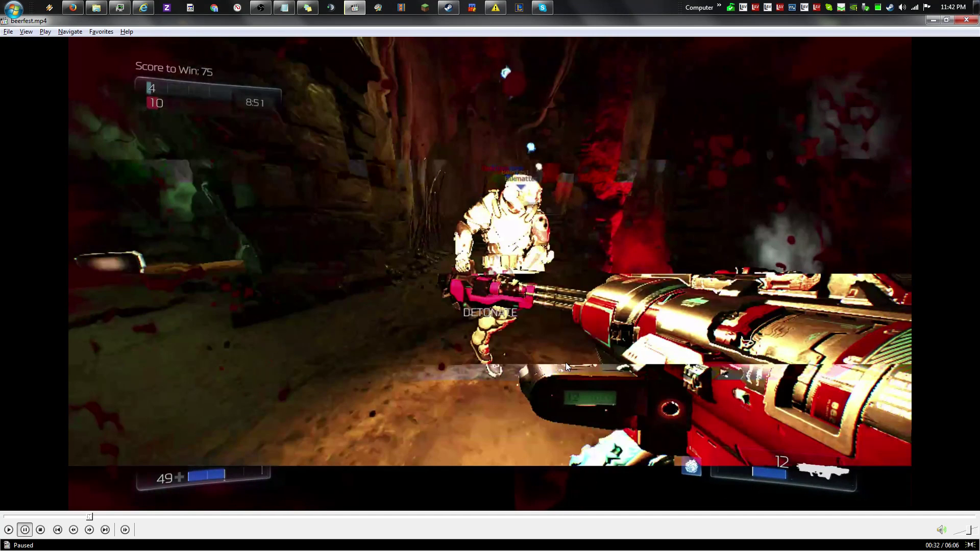
key(ctrl+Left)
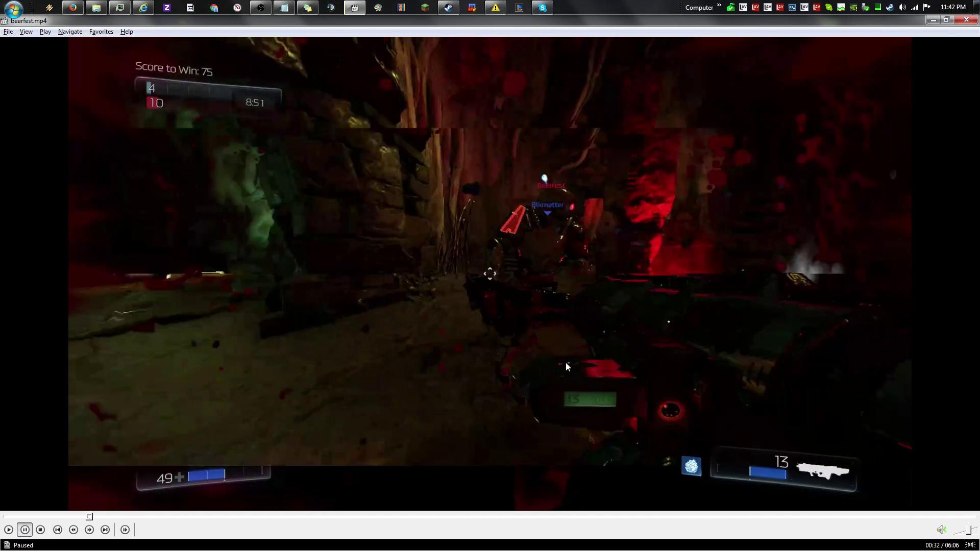
key(ctrl+Right)
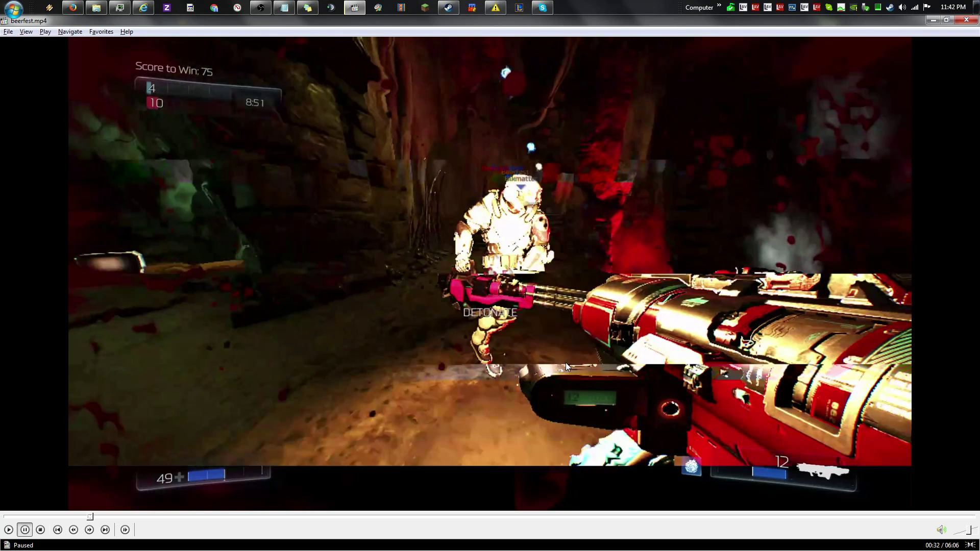
key(ctrl+Right)
key(ctrl+Right)
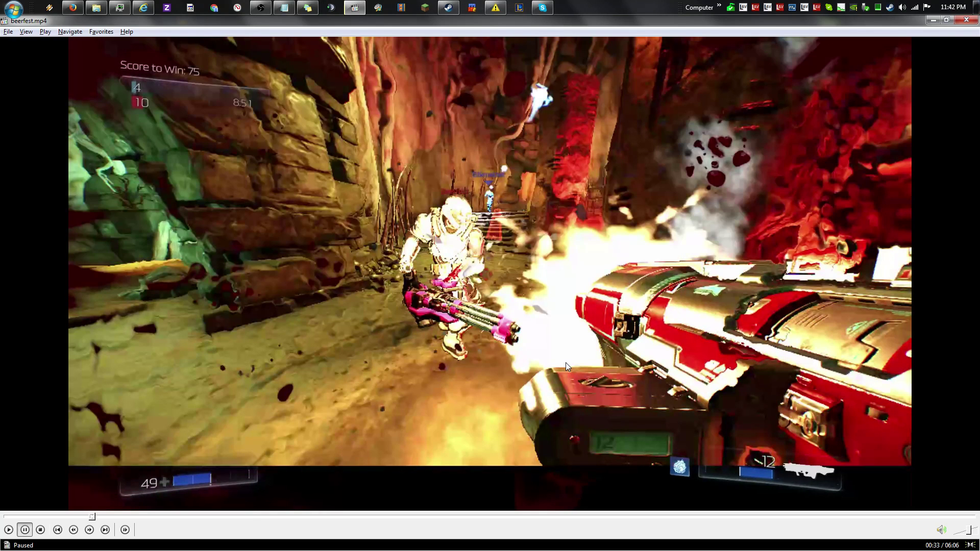
key(ctrl+Left)
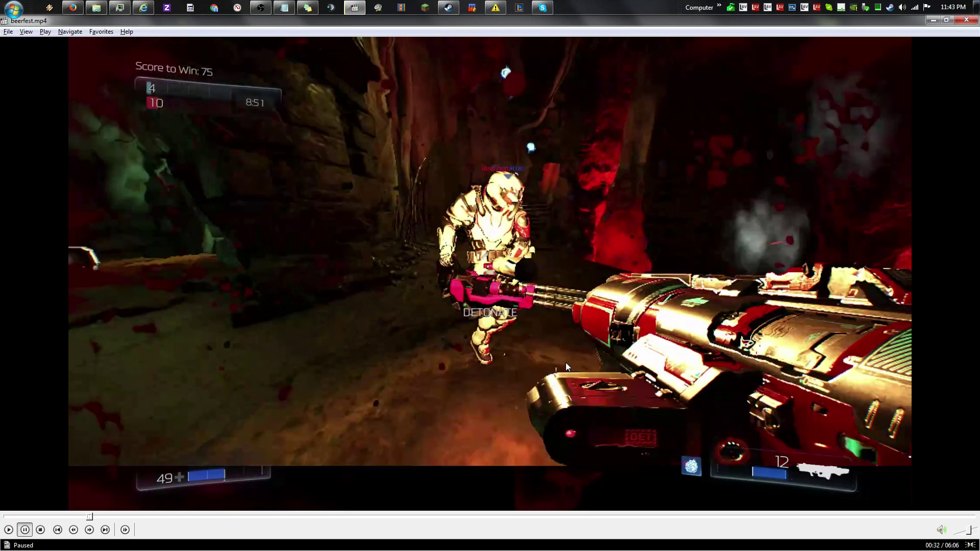
key(ctrl+Right)
key(ctrl+Right)
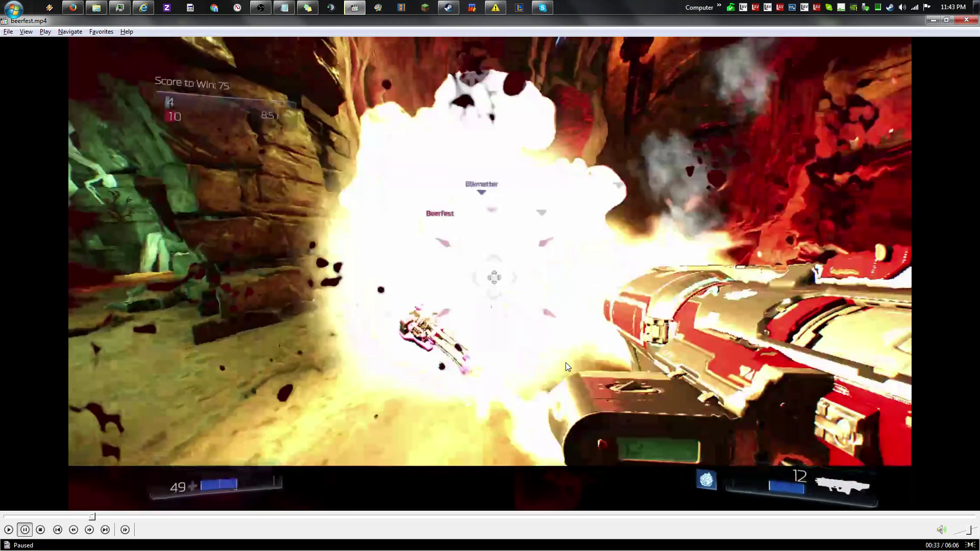
key(ctrl+Right)
key(ctrl+Right)
key(ctrl+Right)
key(ctrl+Right)
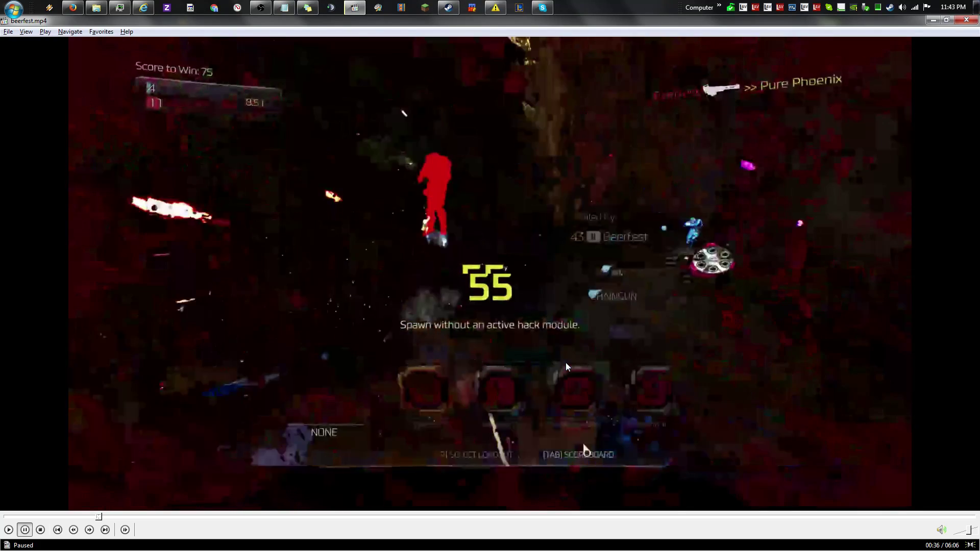
key(ctrl+Right)
key(ctrl+Right)
key(ctrl+Right)
key(ctrl+Right)
Frame-step past the Reinforce III perk screen and respawn prompt to the respawned player
key(ctrl+Right)
key(ctrl+Right)
key(ctrl+Right)
key(ctrl+Right)
key(ctrl+Right)
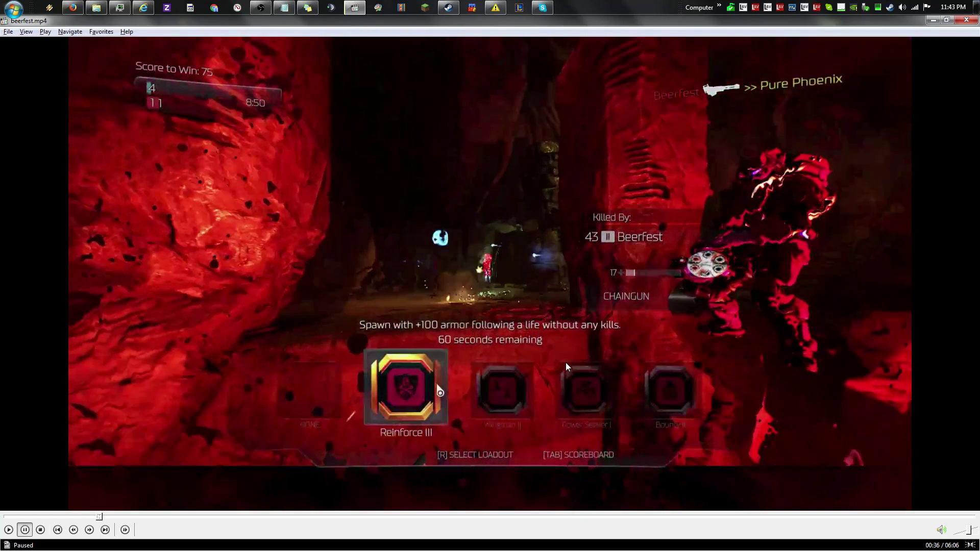
key(ctrl+Right)
key(ctrl+Right)
key(ctrl+Right)
key(ctrl+Right)
key(ctrl+Right)
key(ctrl+Right)
key(ctrl+Right)
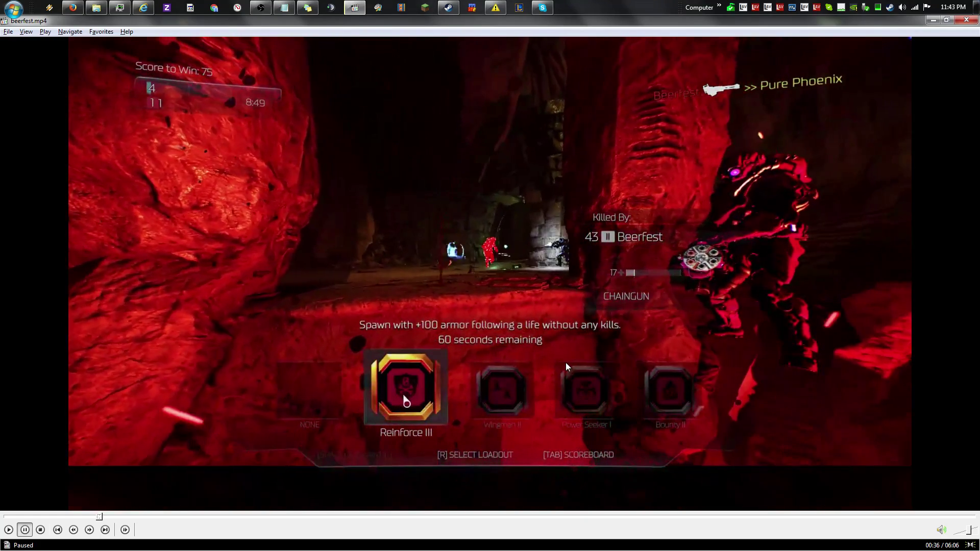
key(ctrl+Right)
key(ctrl+Right)
key(ctrl+Right)
key(ctrl+Right)
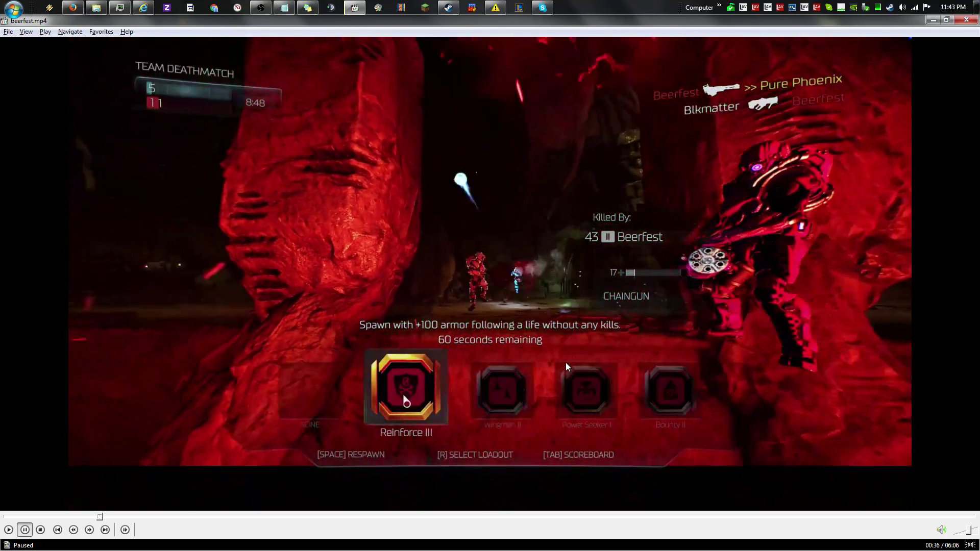
key(ctrl+Right)
key(ctrl+Right)
key(ctrl+Right)
key(ctrl+Right)
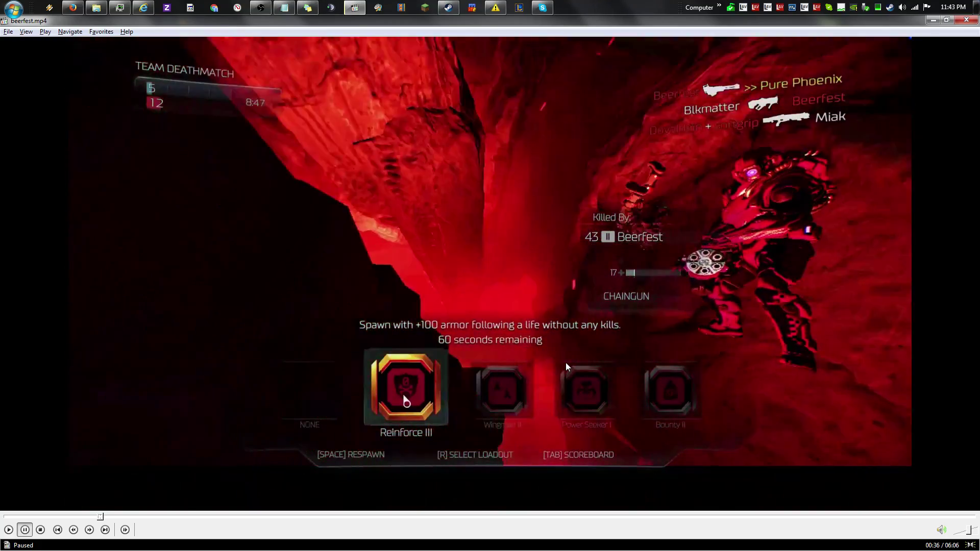
key(ctrl+Right)
key(ctrl+Right)
key(ctrl+Right)
key(ctrl+Right)
key(ctrl+Right)
key(ctrl+Right)
key(ctrl+Right)
key(ctrl+Right)
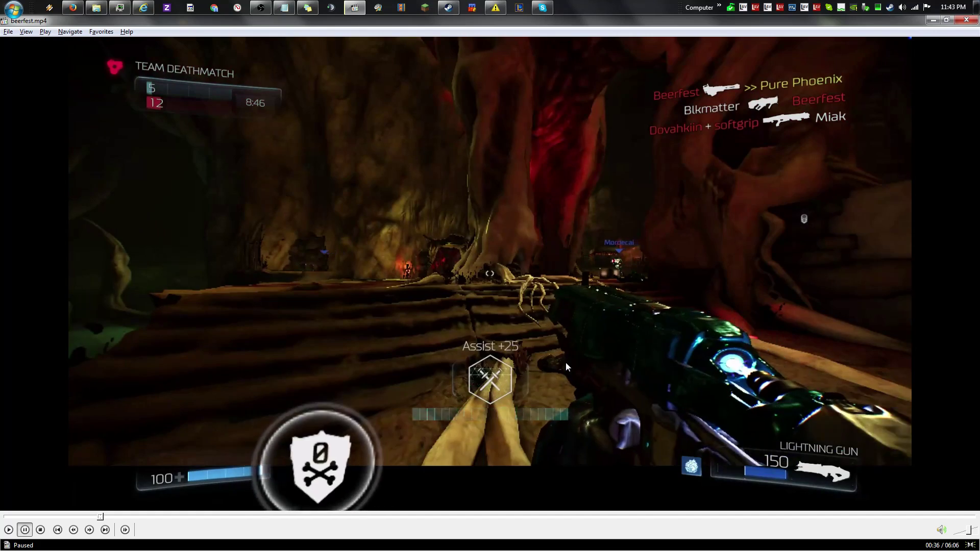
key(ctrl+Right)
key(ctrl+Right)
key(ctrl+Right)
key(ctrl+Right)
key(ctrl+Right)
key(ctrl+Right)
key(ctrl+Right)
key(ctrl+Right)
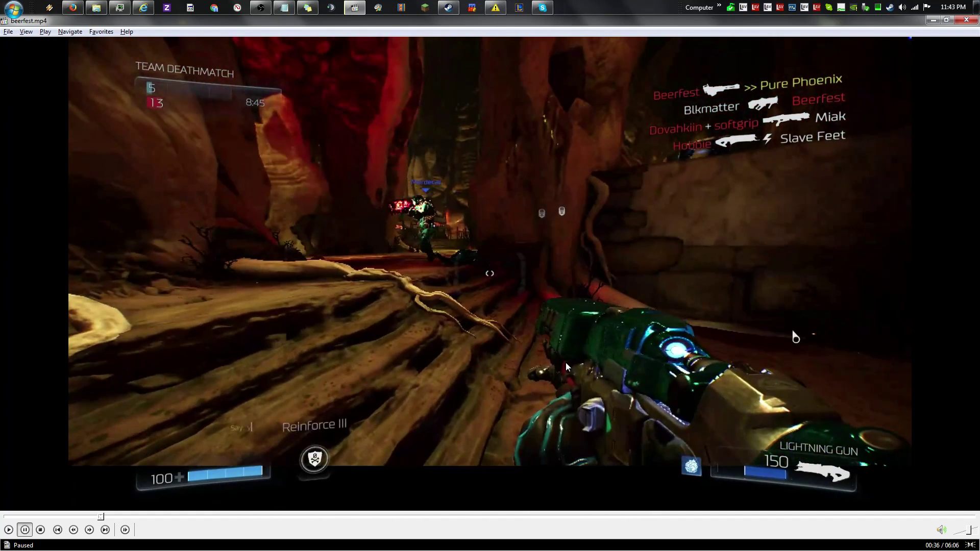
key(ctrl+Right)
key(ctrl+Right)
key(ctrl+Right)
key(ctrl+Right)
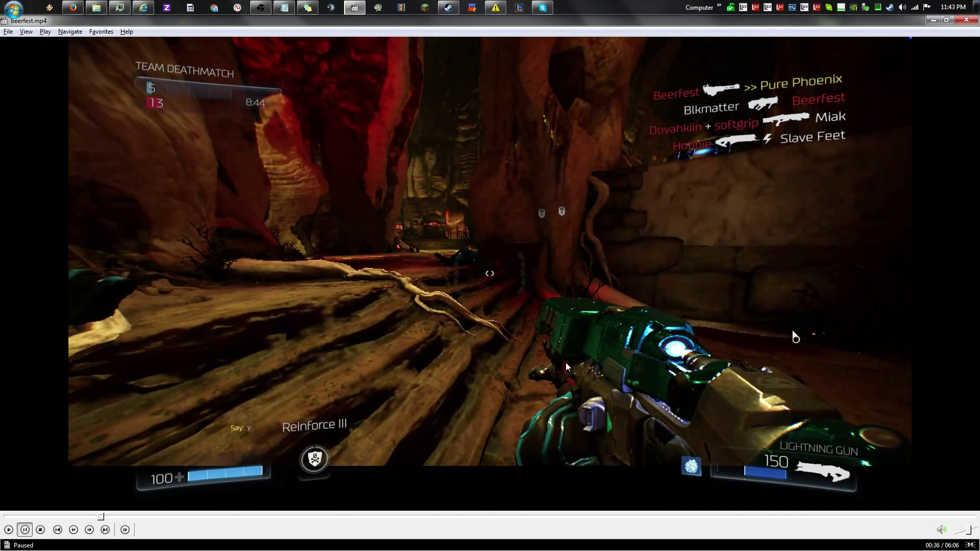
Bring the OBS window, recording at 6:18, up over the paused respawn footage
click(261, 8)
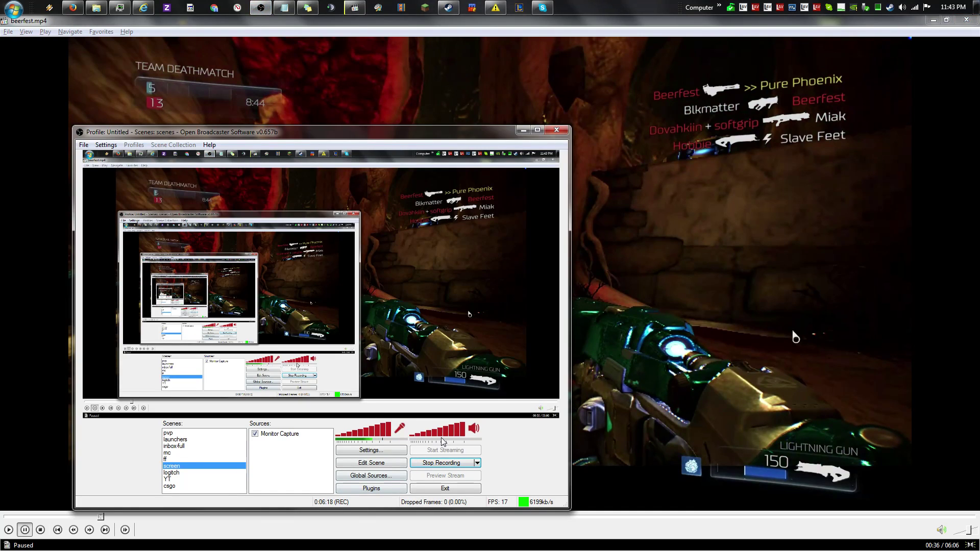